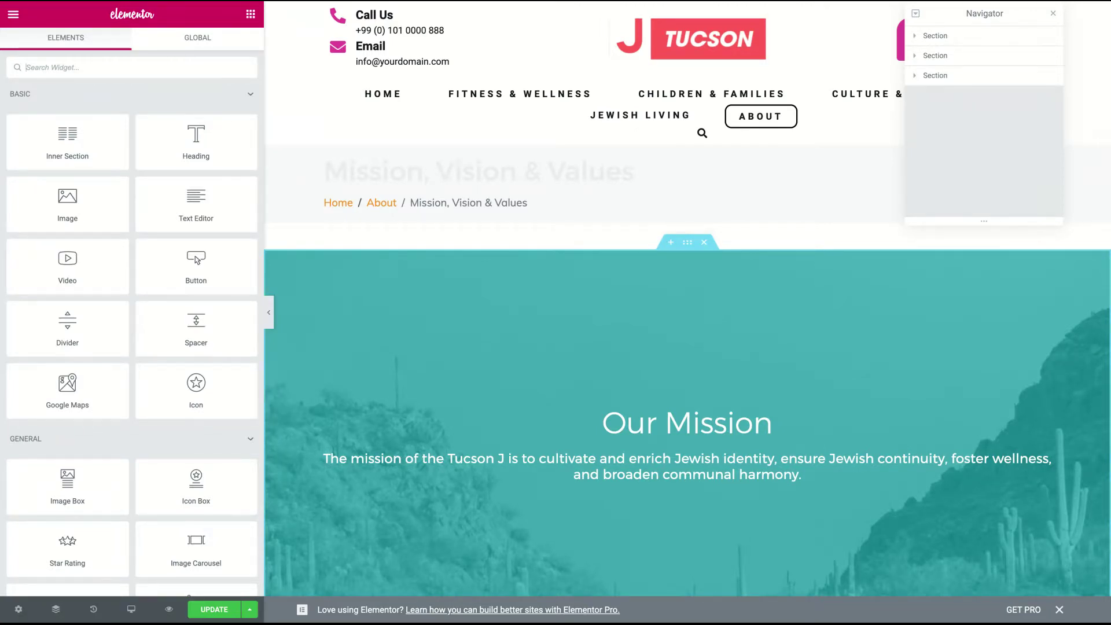
# Step: Scroll up and down through the Mission, Vision & Values page to review its sections
pyautogui.scroll(-2, 687, 423)
pyautogui.scroll(1, 688, 358)
pyautogui.scroll(-3, 687, 347)
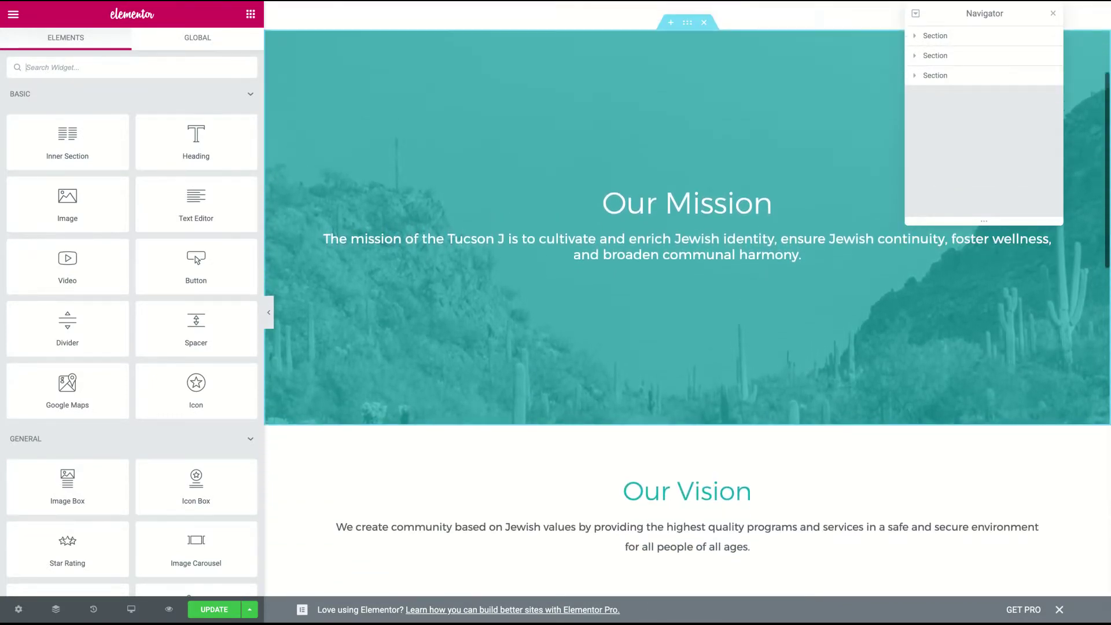
pyautogui.scroll(1, 663, 374)
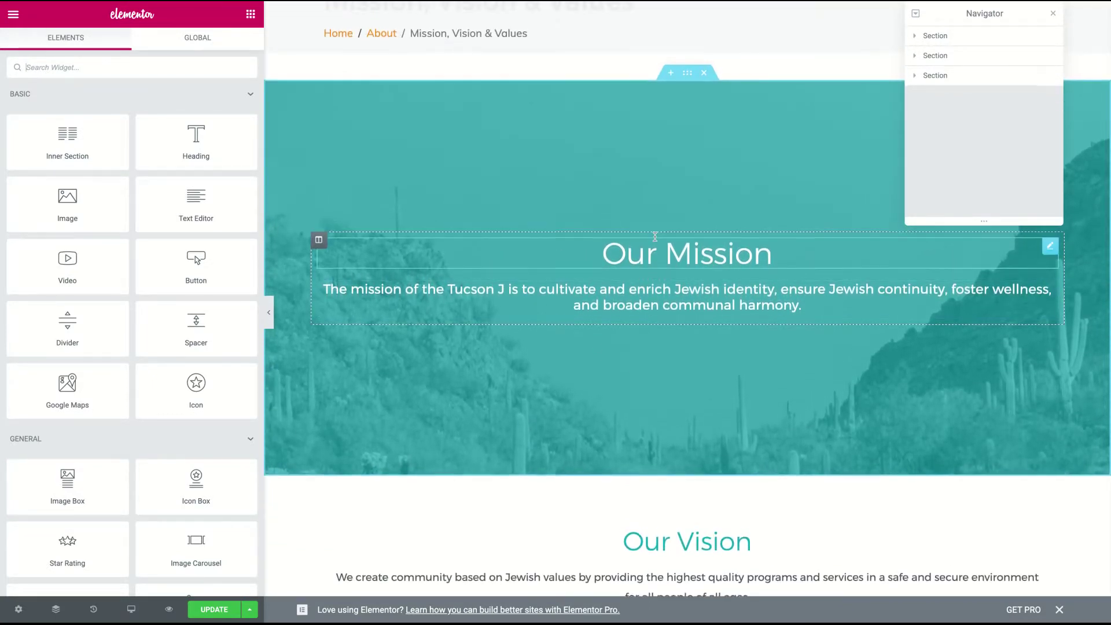
pyautogui.scroll(2, 655, 236)
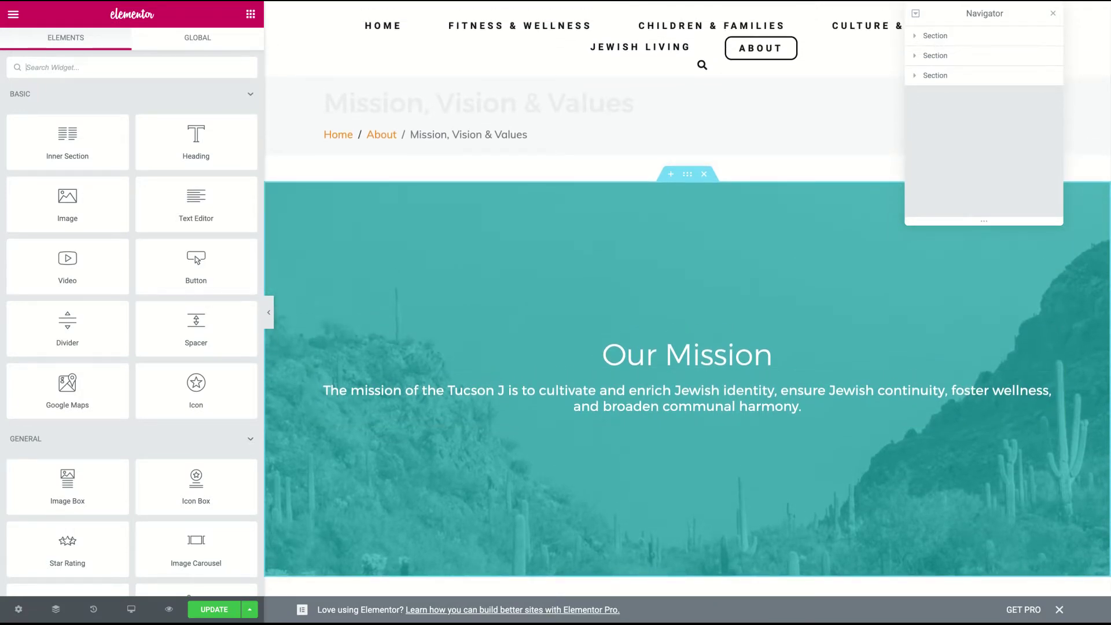
pyautogui.scroll(1, 667, 272)
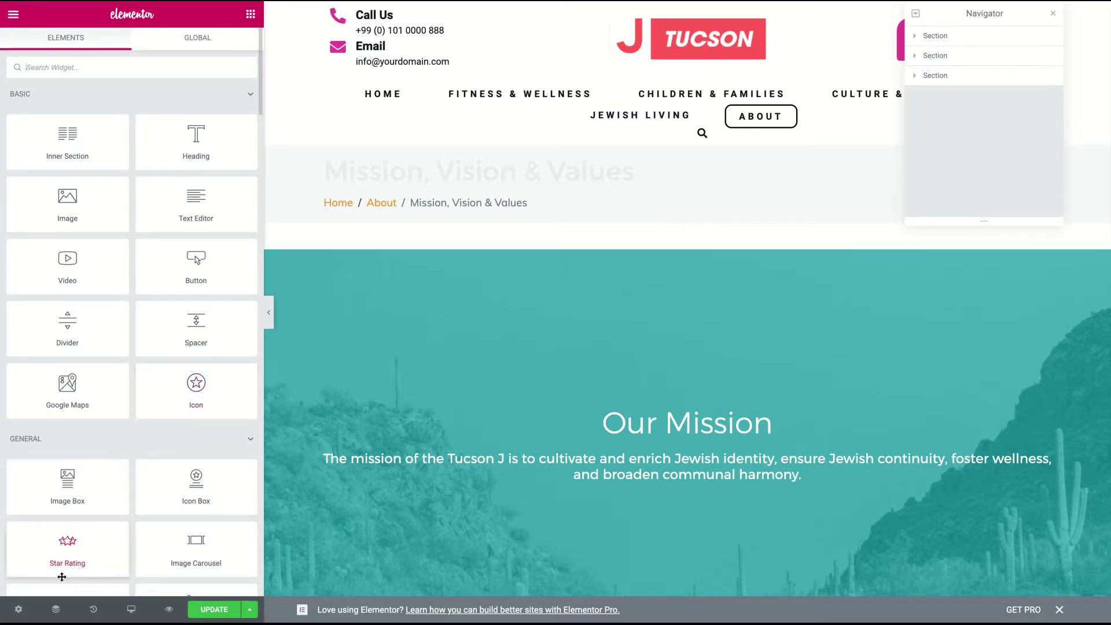
# Step: Hide and then reshow the Navigator panel listing the page's three sections
pyautogui.click(55, 615)
pyautogui.click(55, 615)
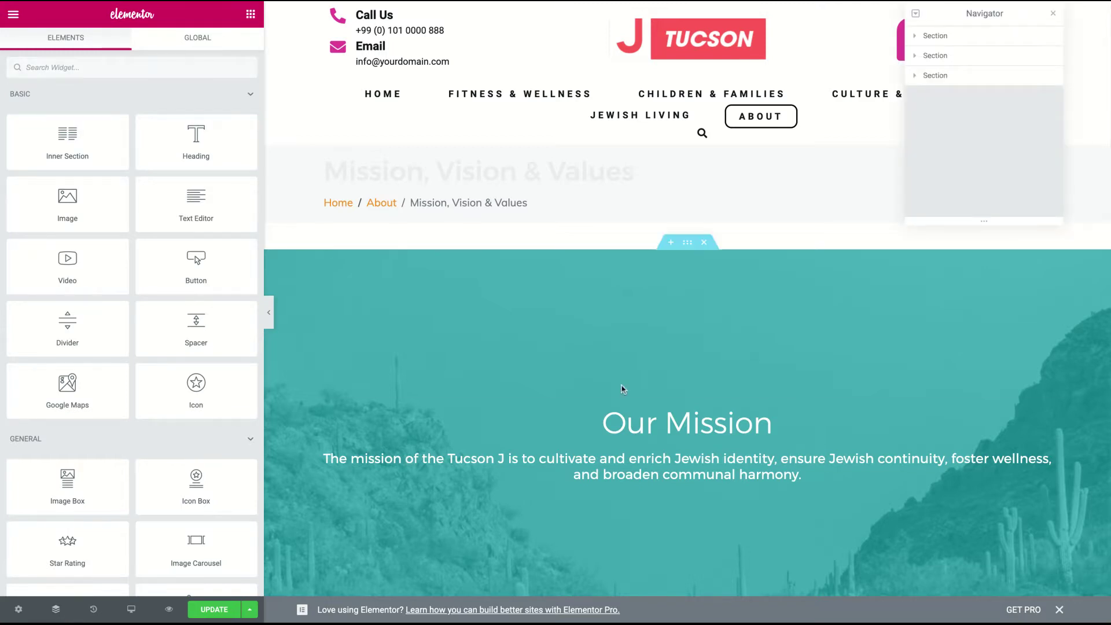
pyautogui.moveTo(640, 265)
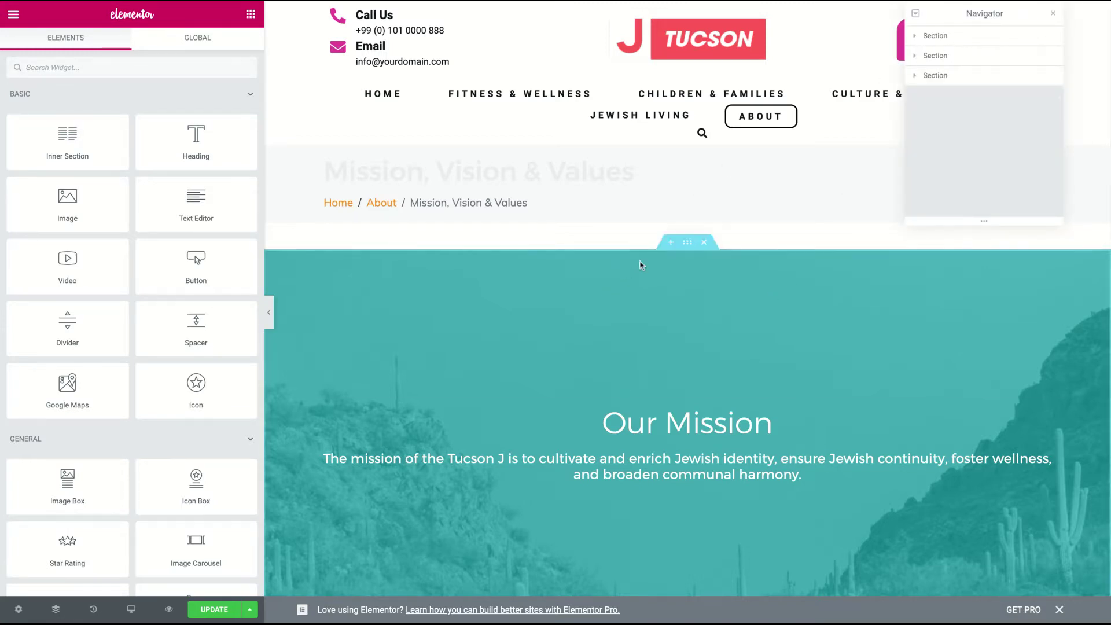
# Step: Insert a new two-column section directly above the teal Our Mission block
pyautogui.click(670, 242)
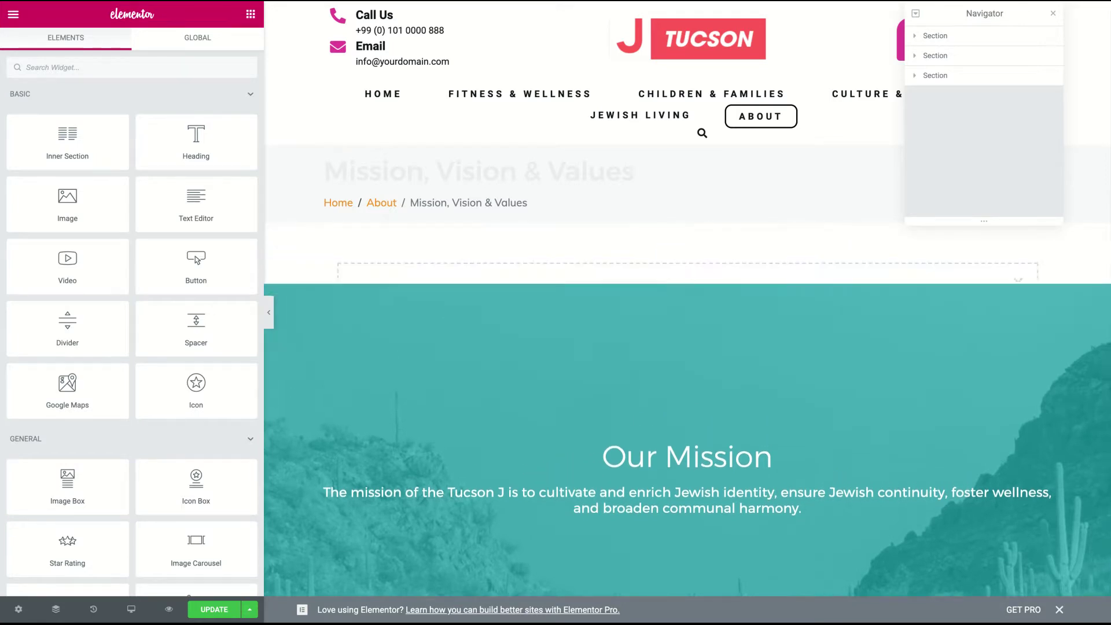
pyautogui.click(672, 298)
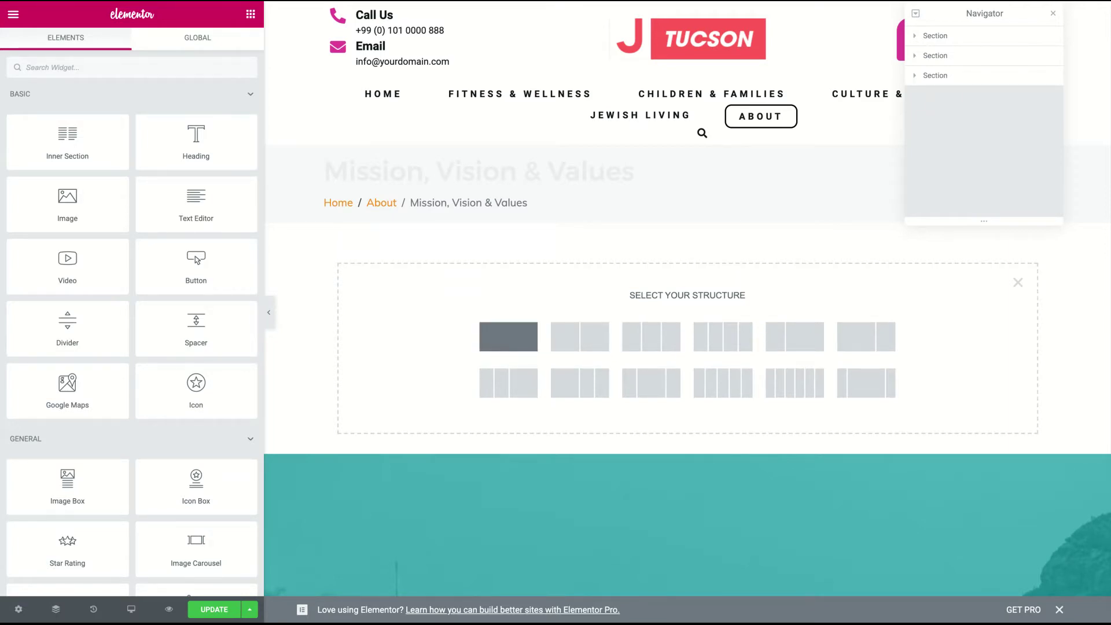
pyautogui.click(574, 349)
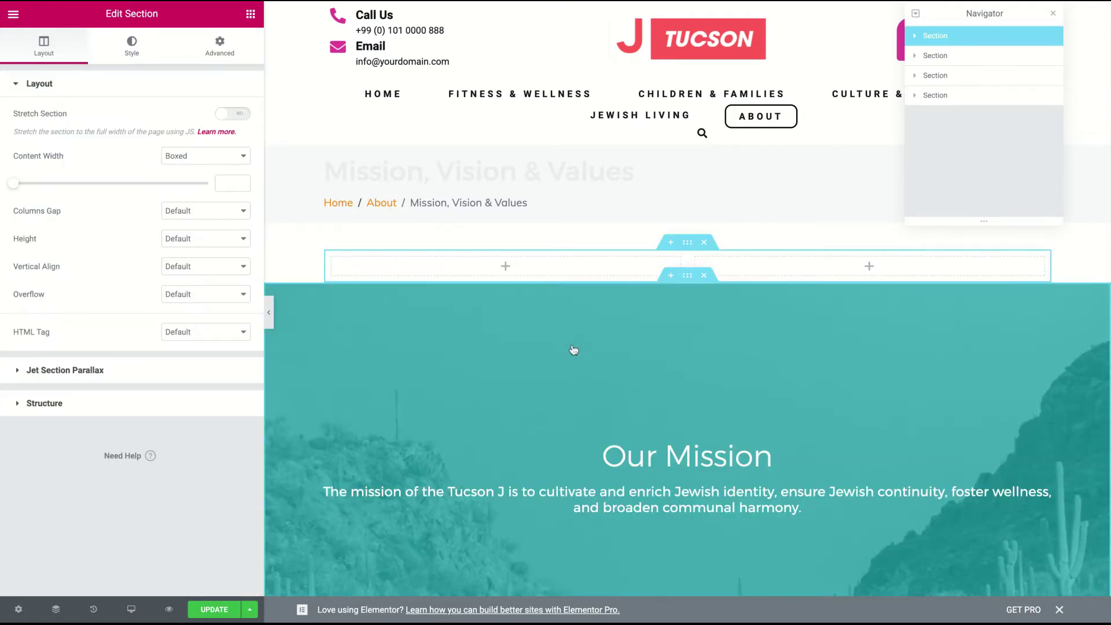
pyautogui.click(252, 14)
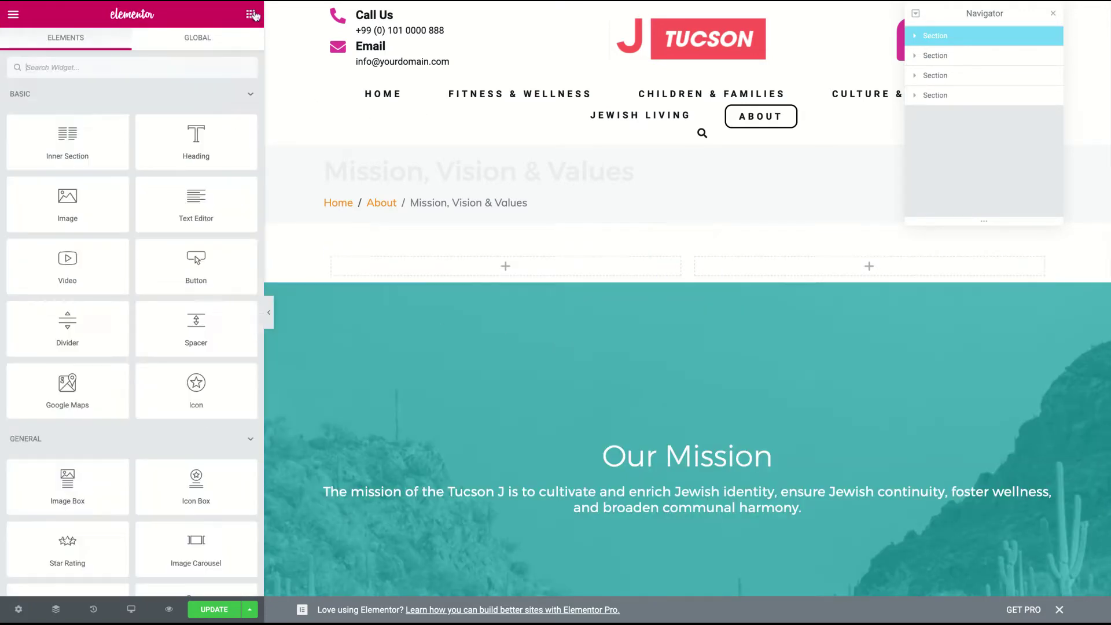
# Step: Put a Text Editor widget in the left column and a Button in the right column
pyautogui.moveTo(174, 205); pyautogui.dragTo(434, 268)
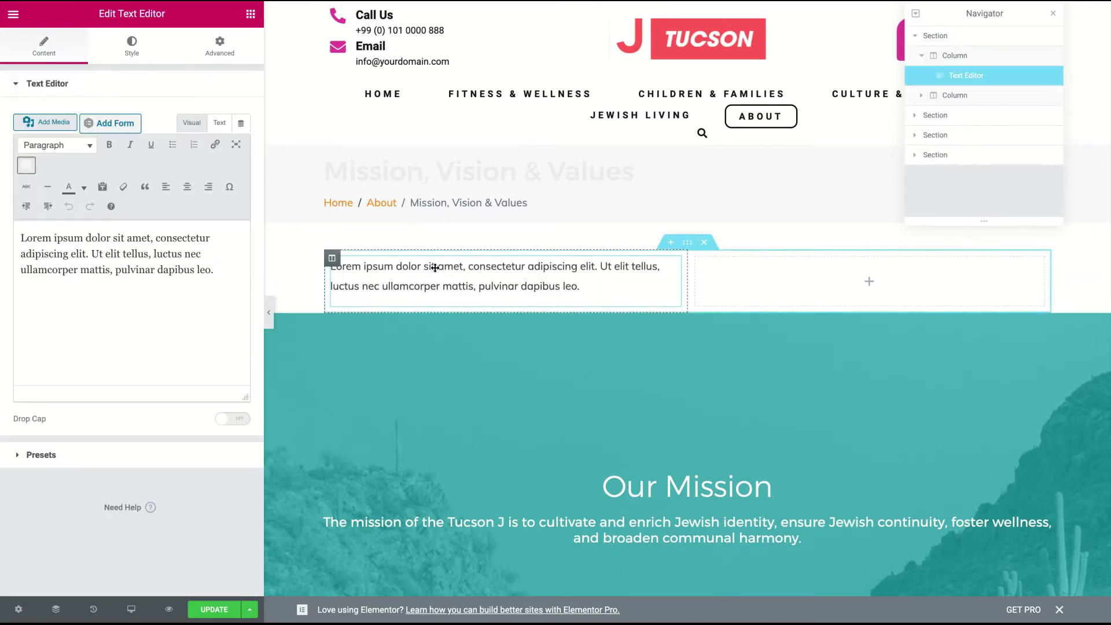
pyautogui.click(250, 14)
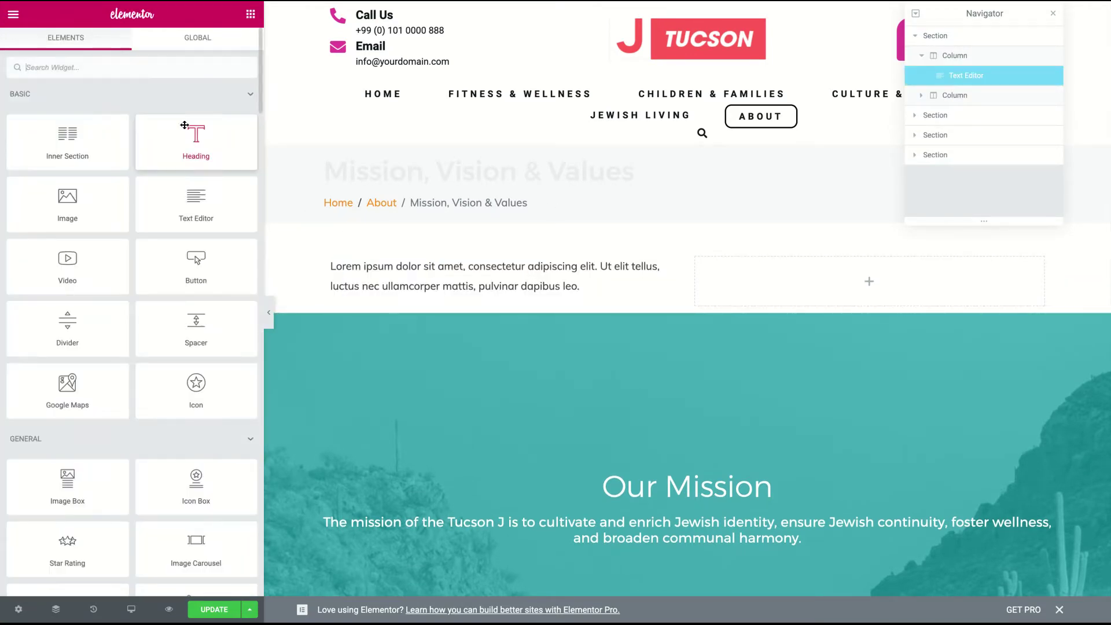
pyautogui.moveTo(177, 267); pyautogui.dragTo(868, 281)
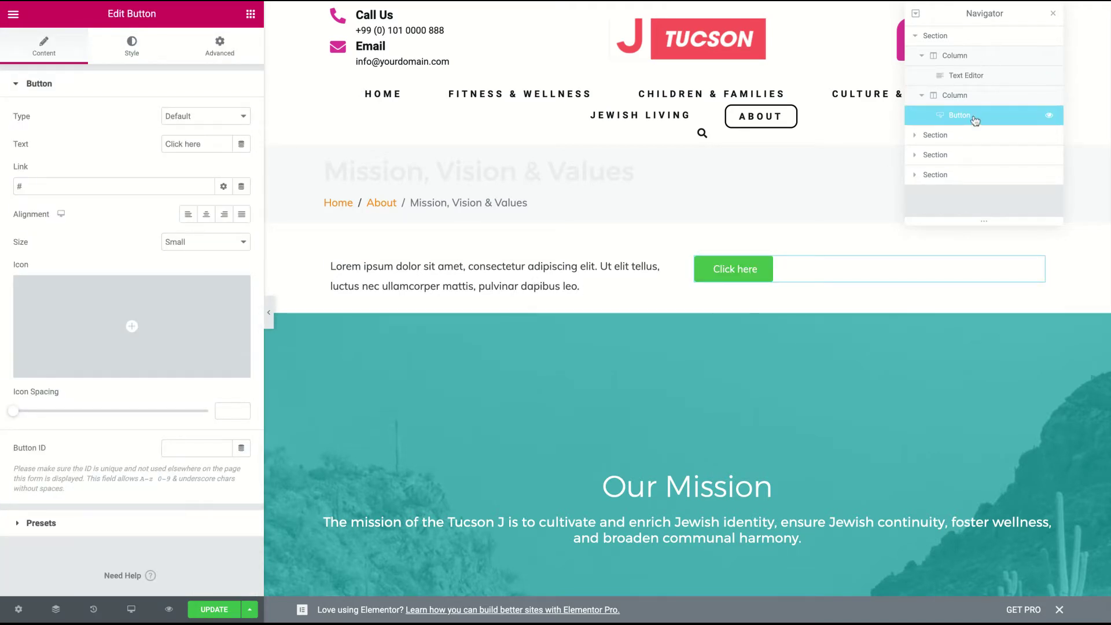
pyautogui.click(995, 42)
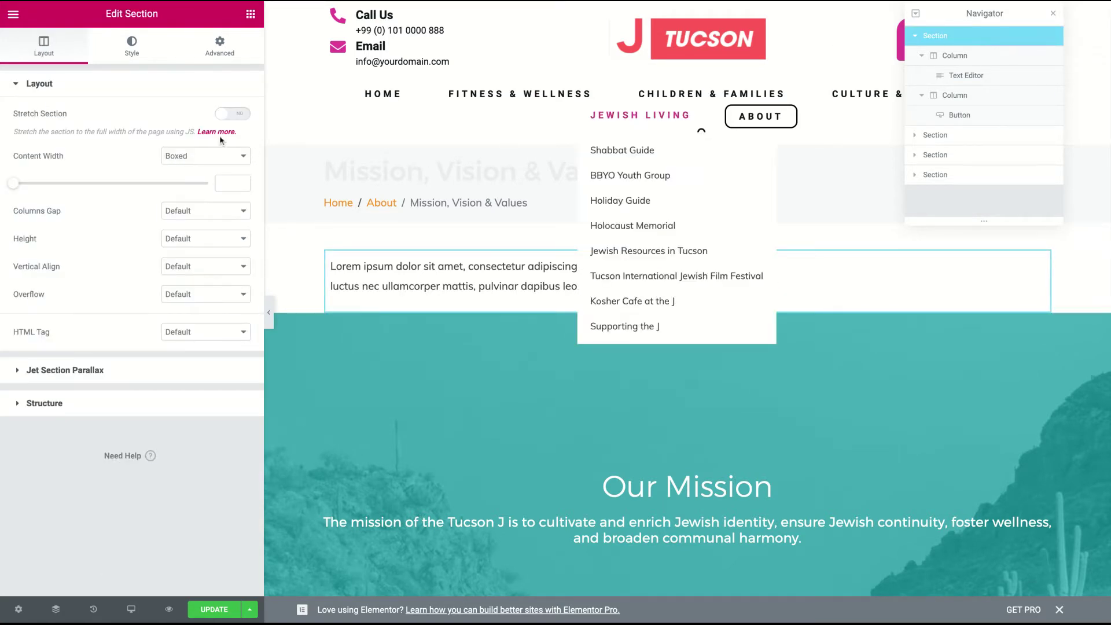
# Step: Give the section a Classic background type and start choosing its background image
pyautogui.click(132, 55)
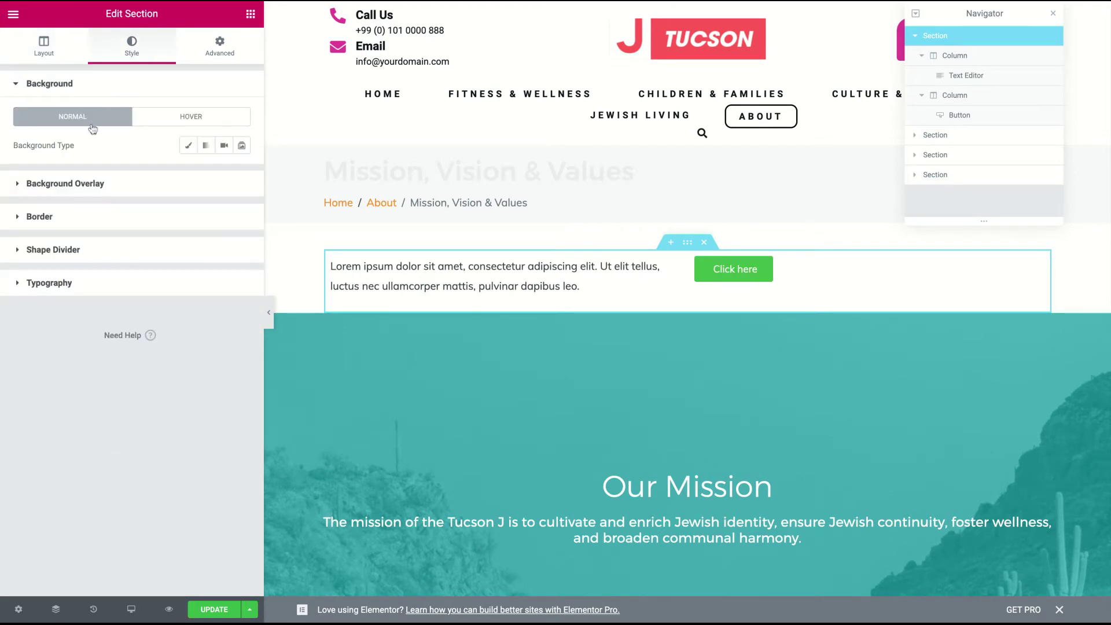
pyautogui.click(194, 150)
pyautogui.click(140, 267)
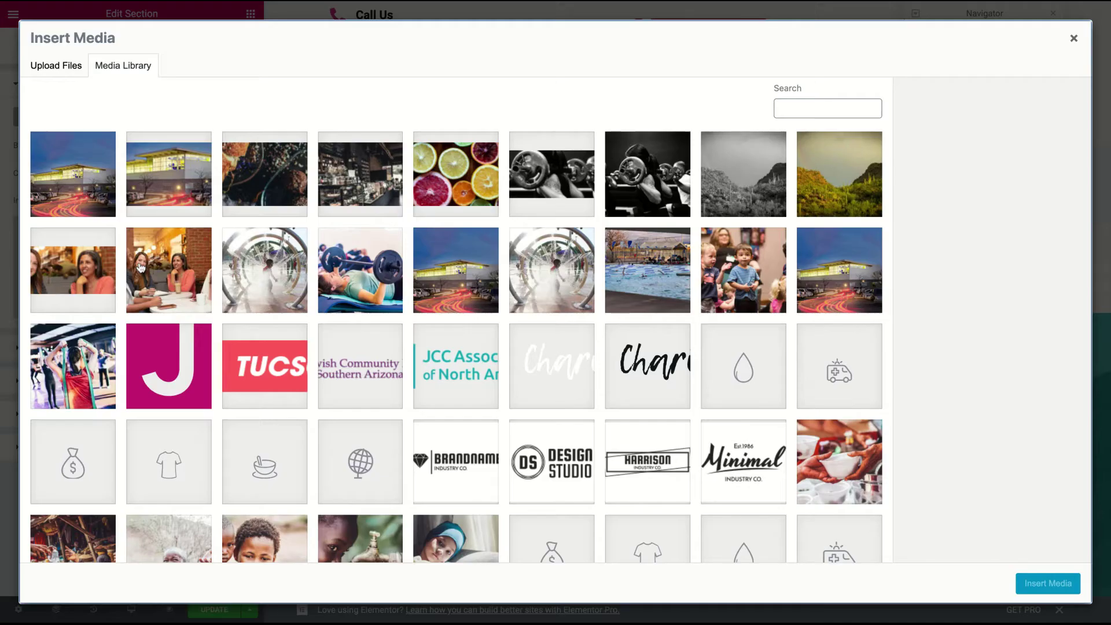
# Step: Insert the green canyon photo (frankie-lopez…) from the Media Library as the background
pyautogui.click(722, 197)
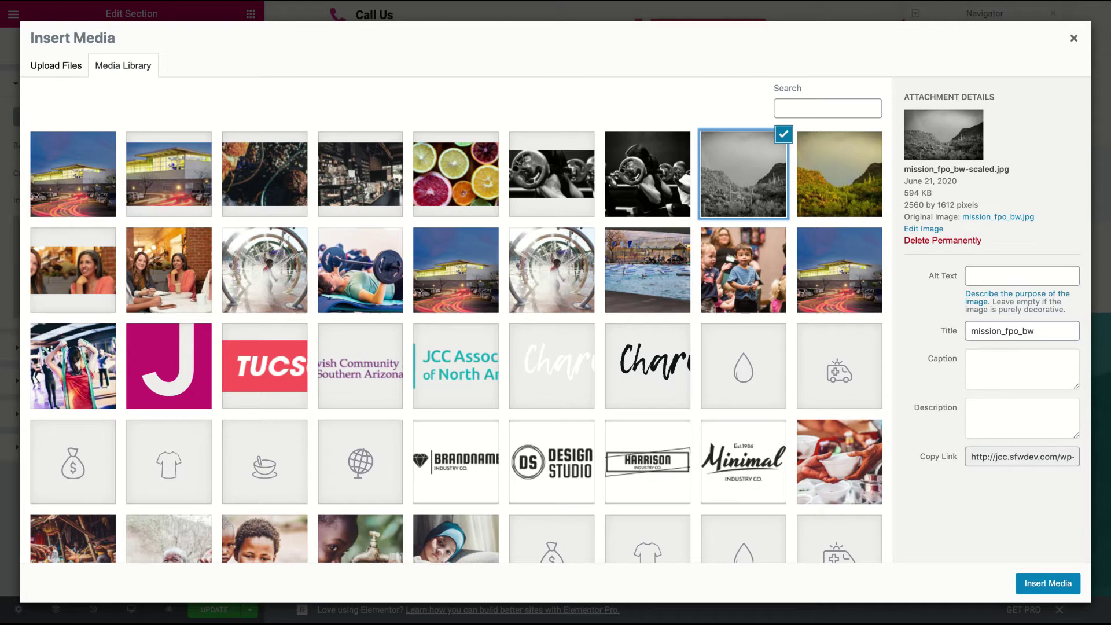
pyautogui.click(851, 203)
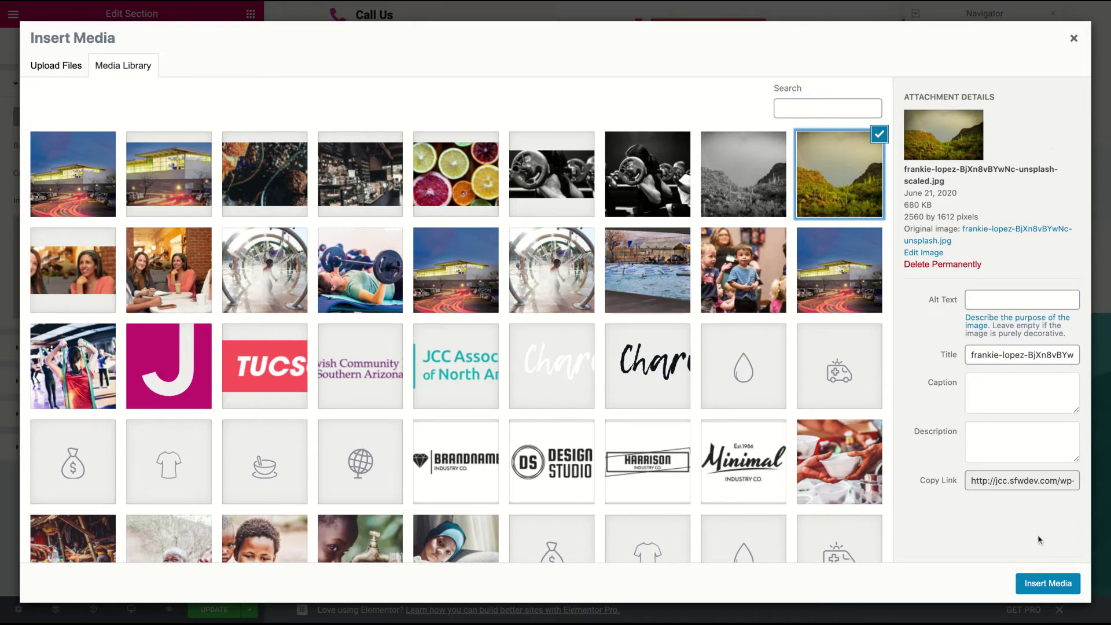
pyautogui.click(1045, 584)
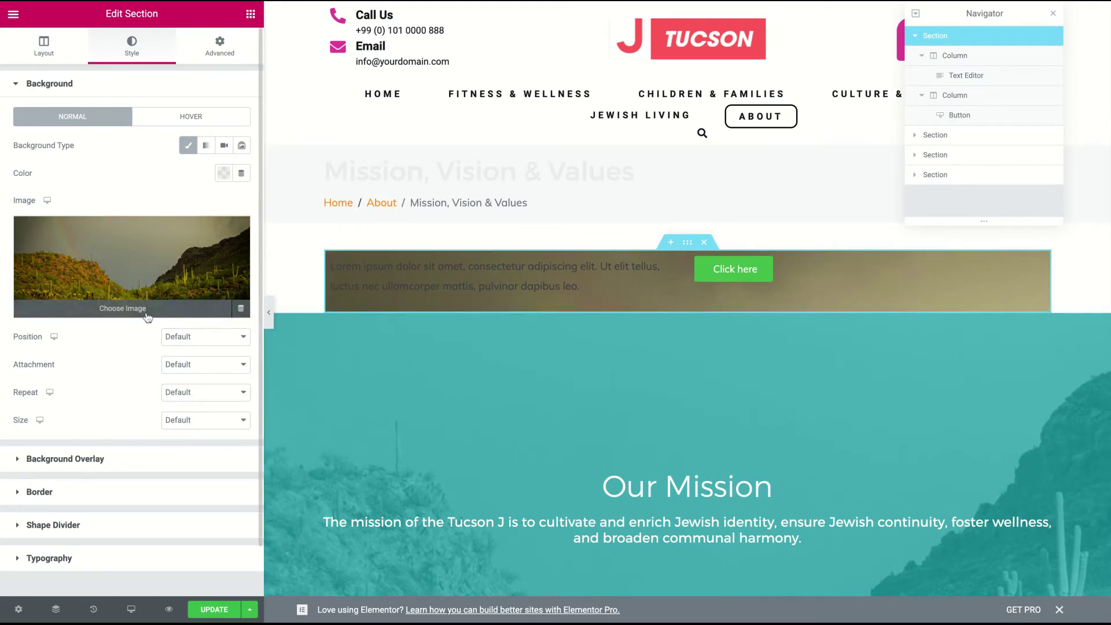
# Step: Set the background image to Center Center position, No-repeat and Cover size
pyautogui.click(204, 346)
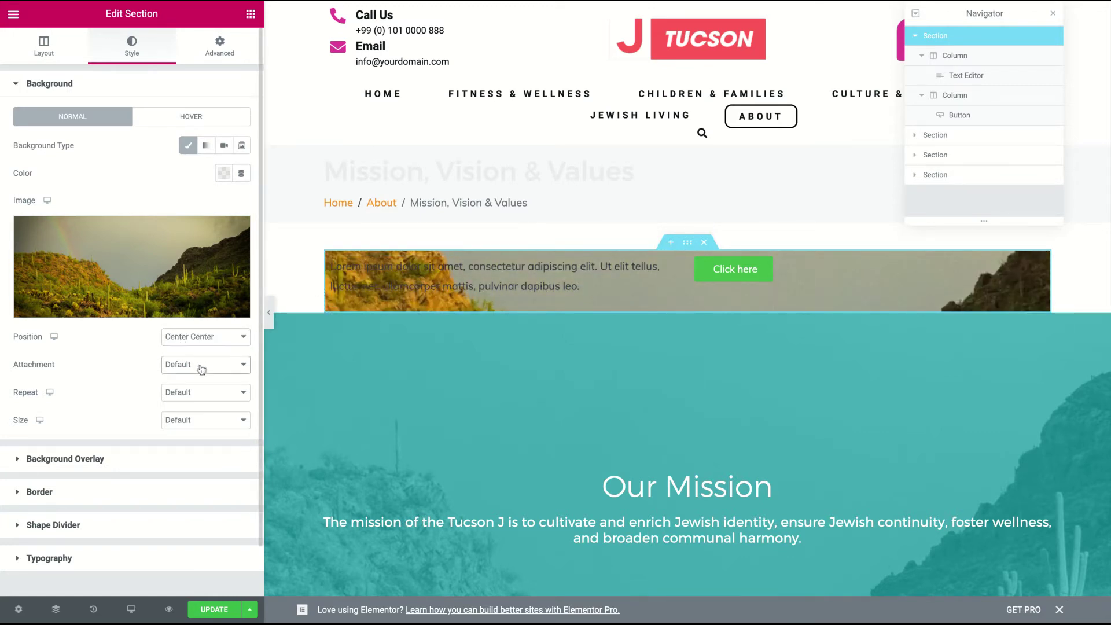
pyautogui.click(202, 368)
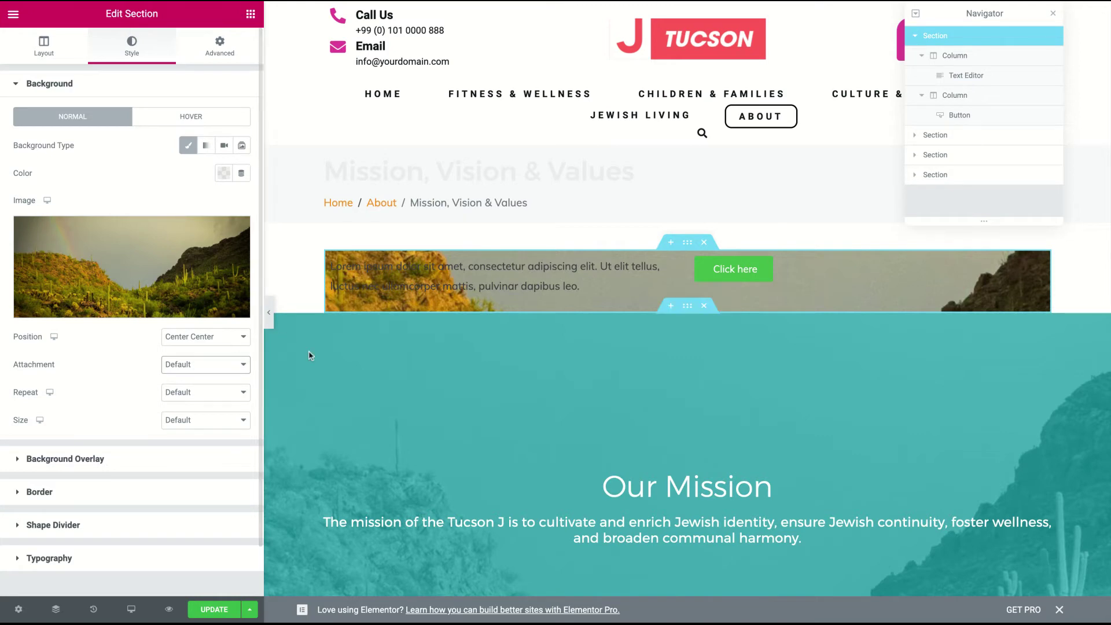
pyautogui.scroll(-2, 331, 365)
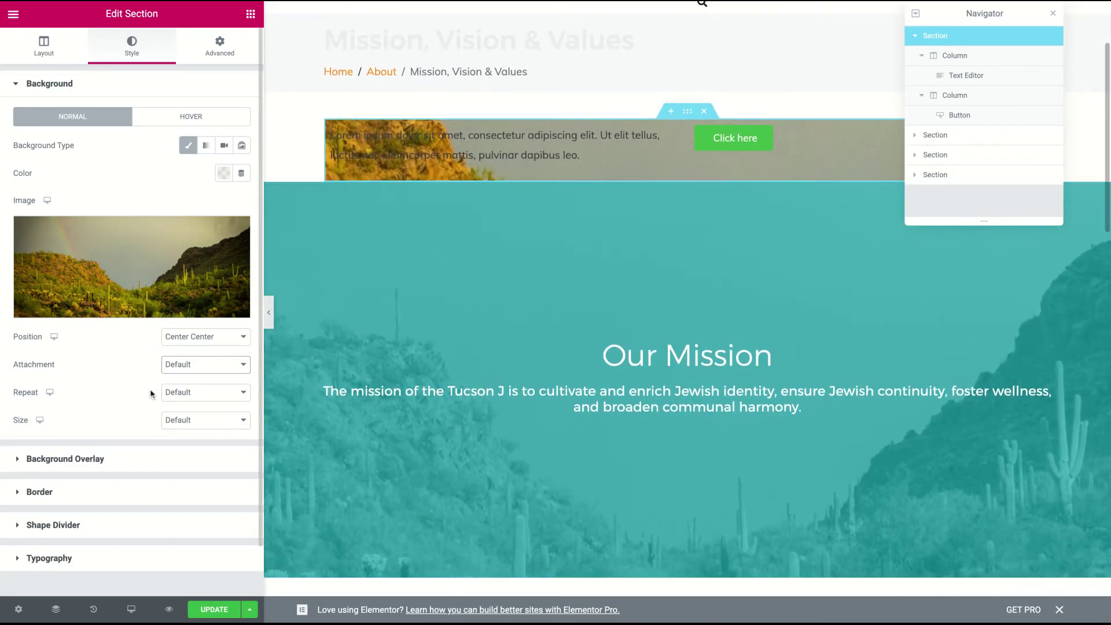
pyautogui.click(188, 394)
pyautogui.click(189, 410)
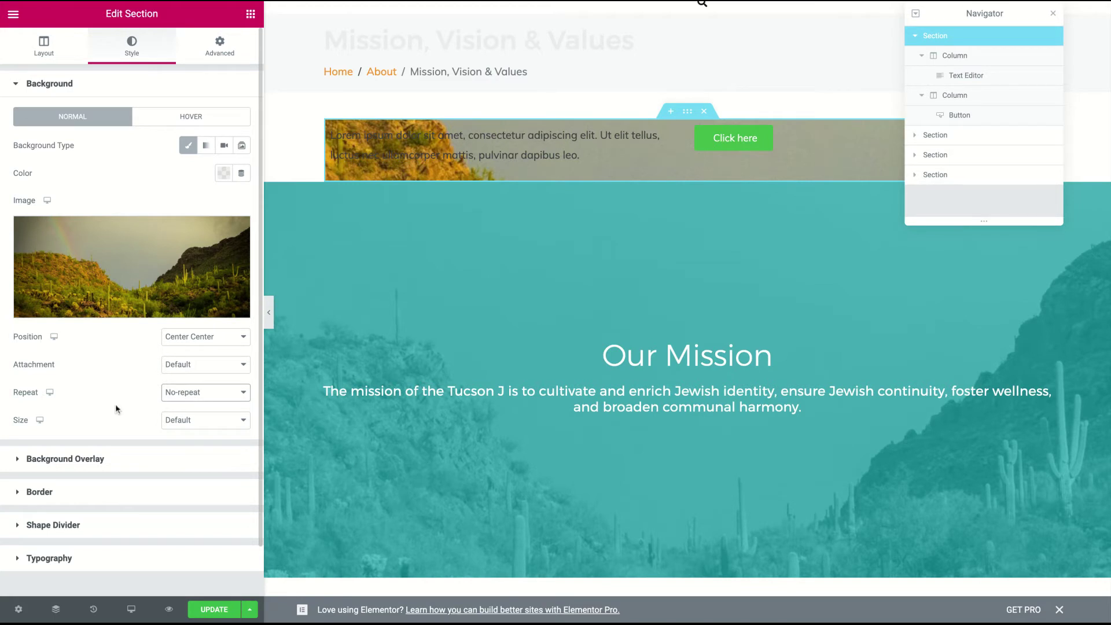
pyautogui.click(184, 429)
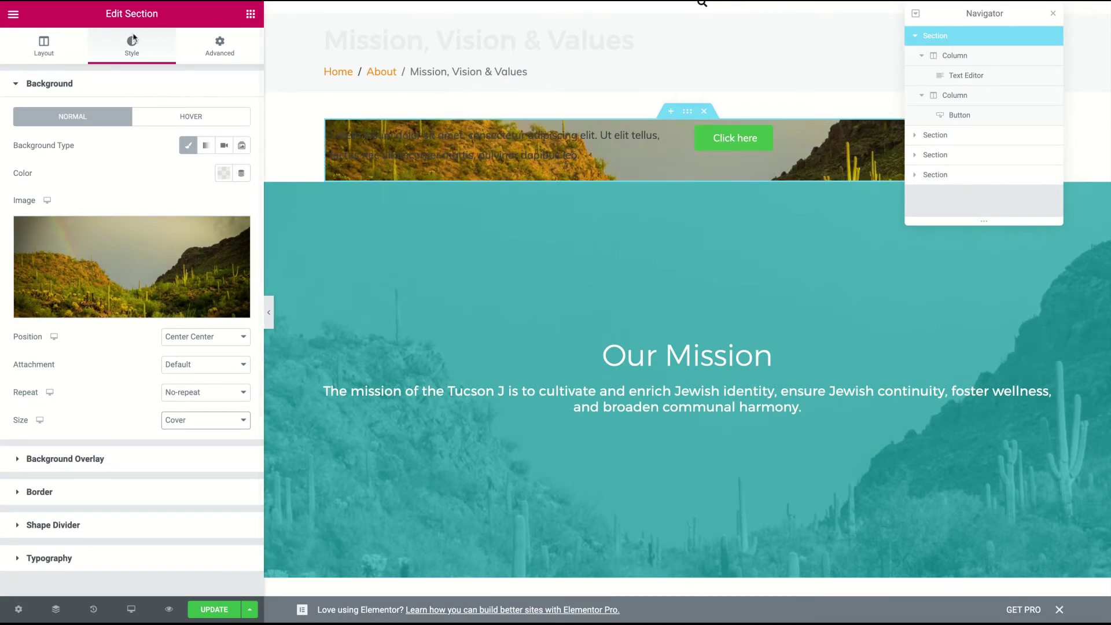
pyautogui.click(41, 53)
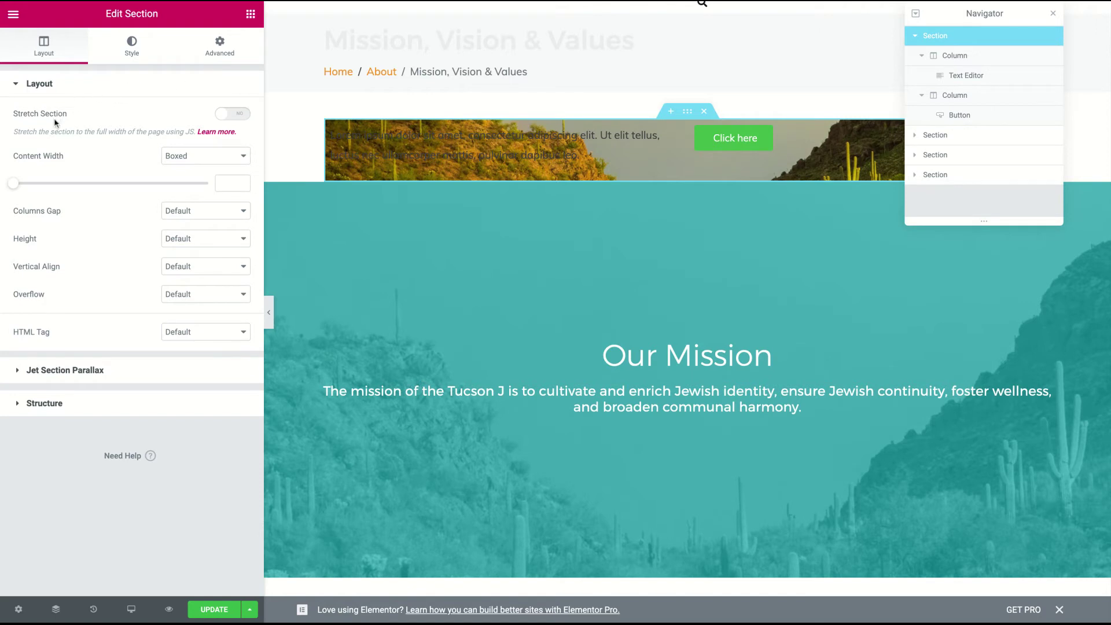
# Step: Turn on Stretch Section and keep Content Width at Boxed after trying Full Width
pyautogui.click(229, 115)
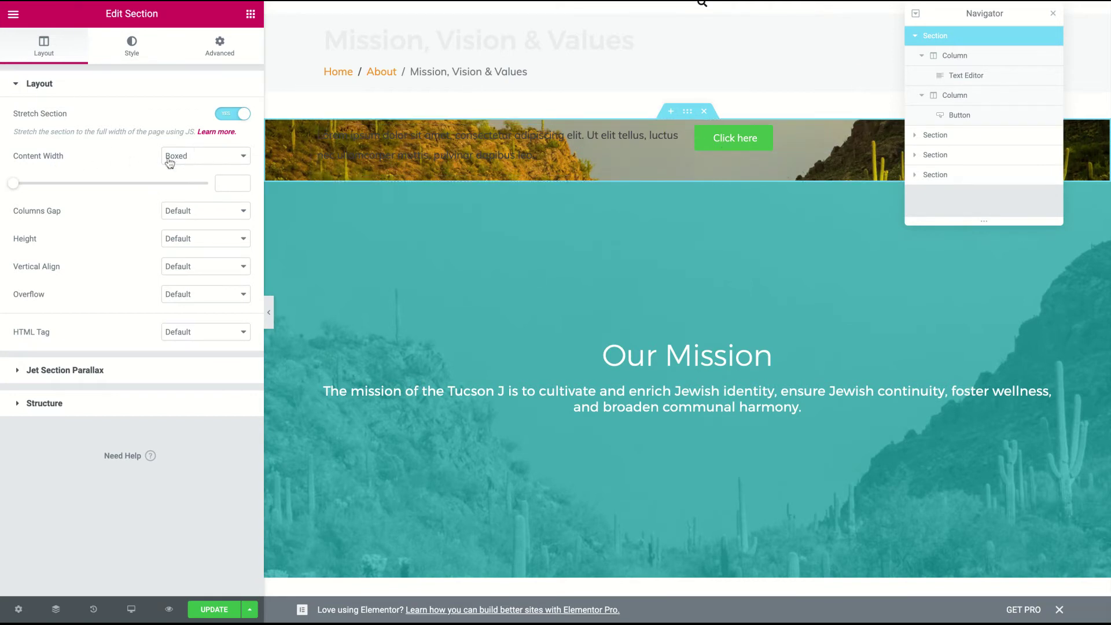
pyautogui.click(198, 156)
pyautogui.click(198, 170)
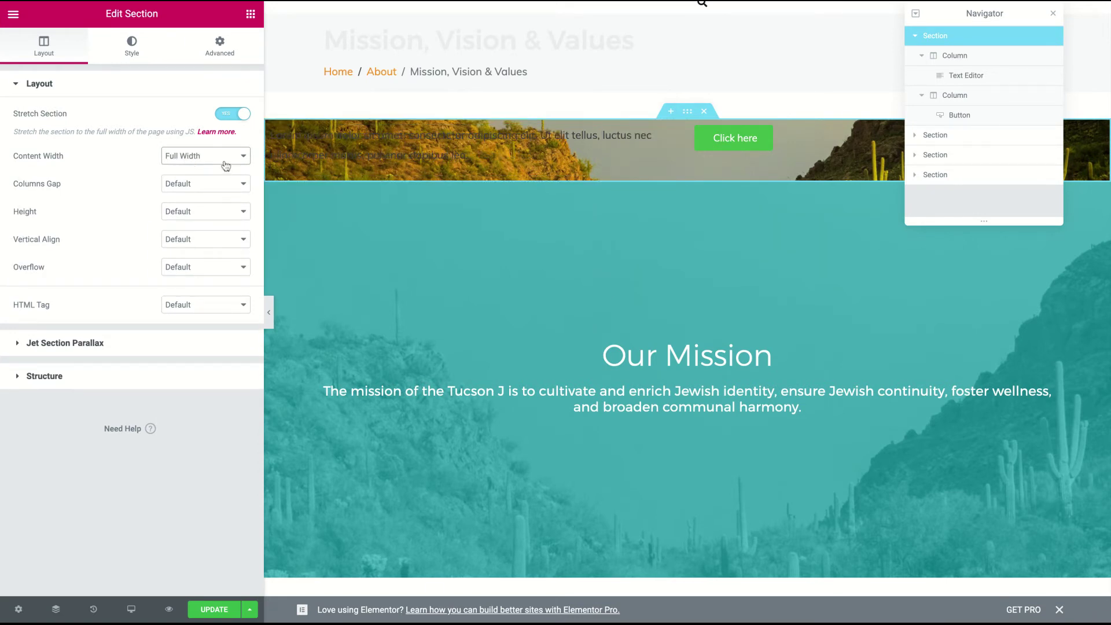
pyautogui.click(203, 152)
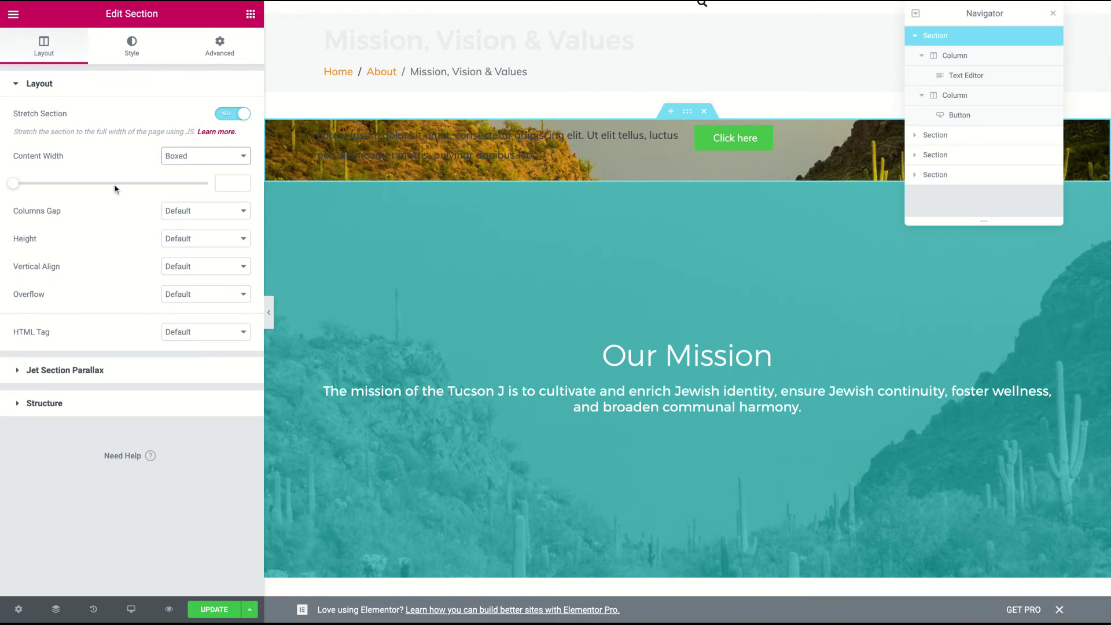
# Step: Set the section Height to Min Height of 478 px, keeping Column Position Middle
pyautogui.click(225, 243)
pyautogui.click(221, 250)
pyautogui.scroll(-7, 409, 338)
pyautogui.scroll(5, 409, 337)
pyautogui.scroll(4, 409, 337)
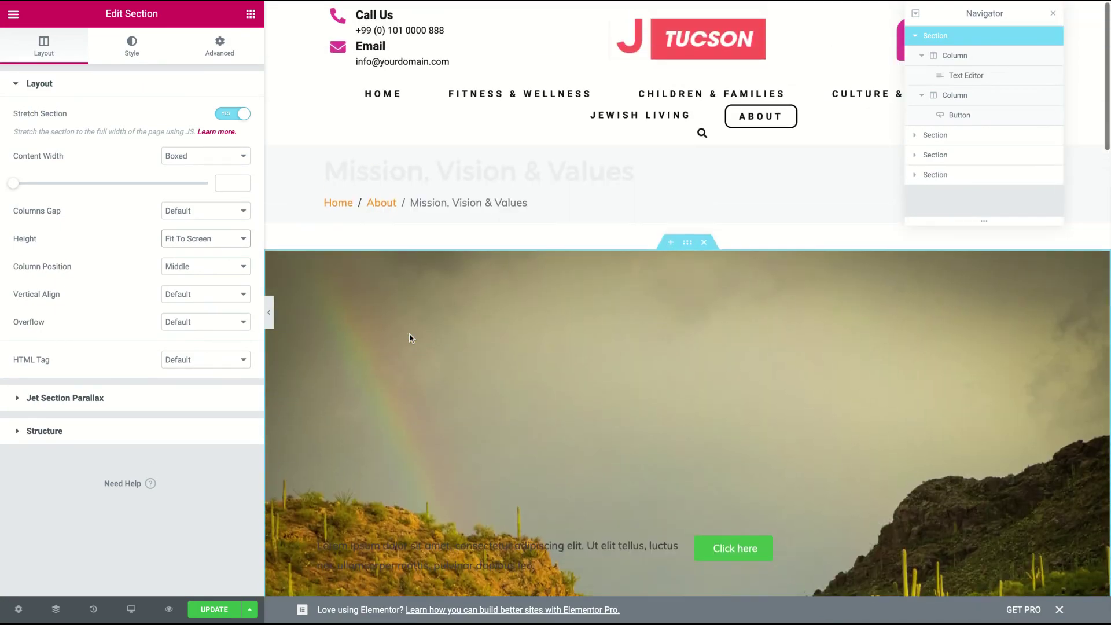
pyautogui.click(229, 244)
pyautogui.click(219, 256)
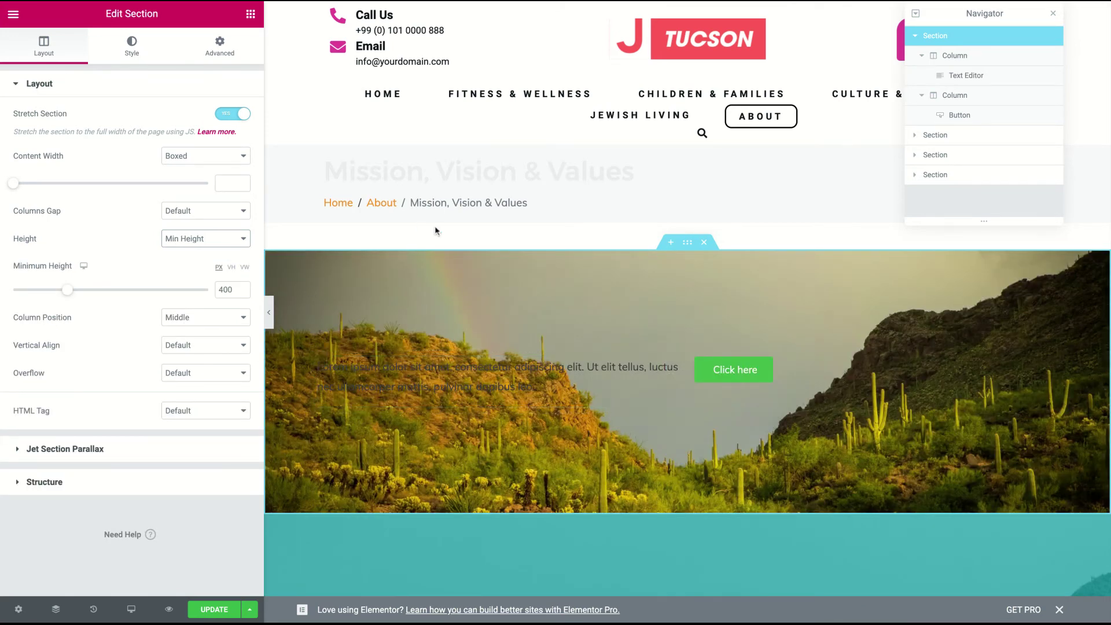
pyautogui.moveTo(68, 292); pyautogui.dragTo(70, 292)
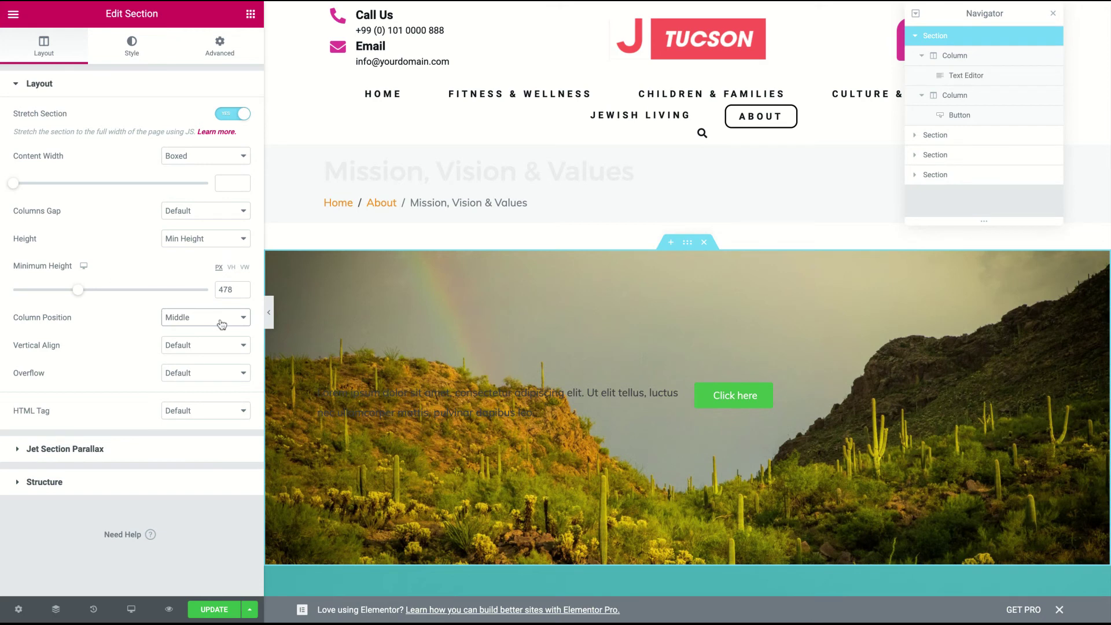
pyautogui.click(192, 346)
pyautogui.click(193, 367)
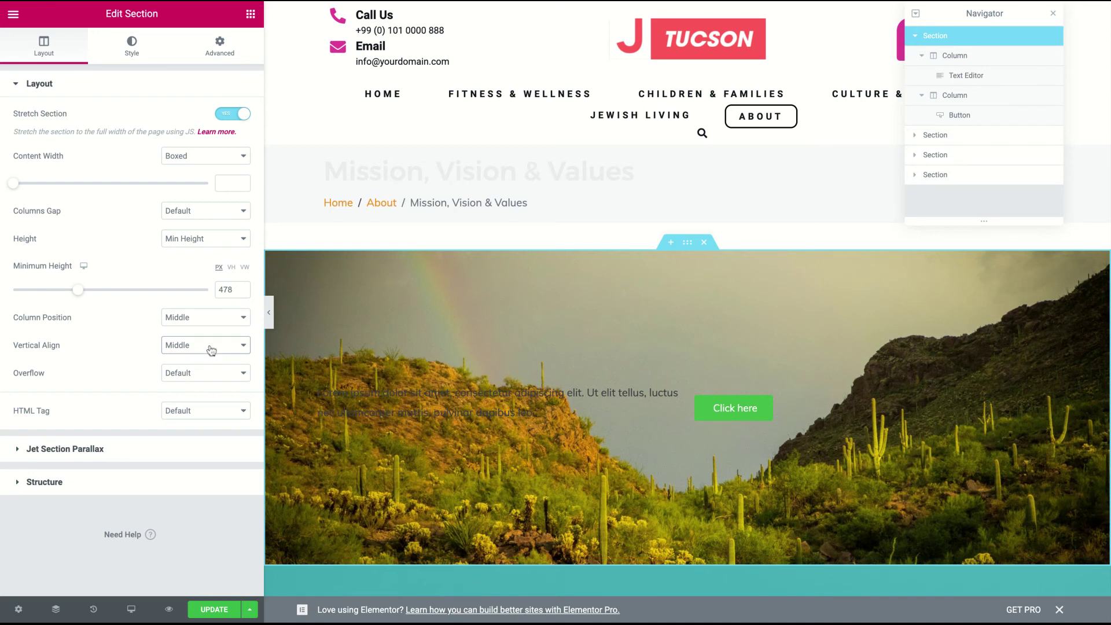
pyautogui.press('Up')
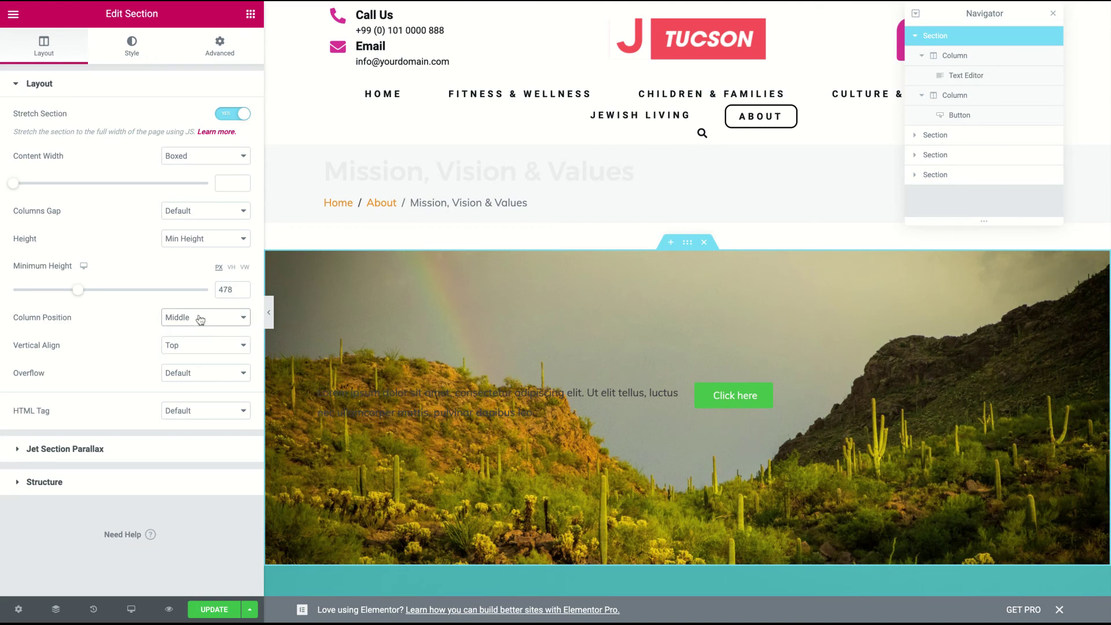
pyautogui.click(200, 320)
pyautogui.click(189, 313)
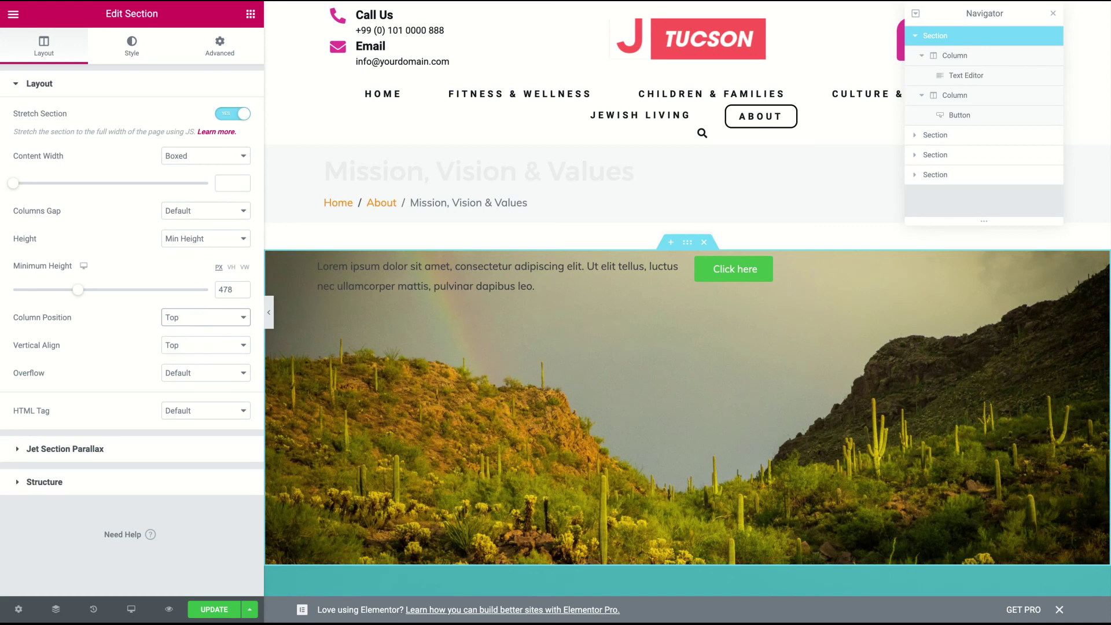
pyautogui.click(172, 318)
pyautogui.click(176, 330)
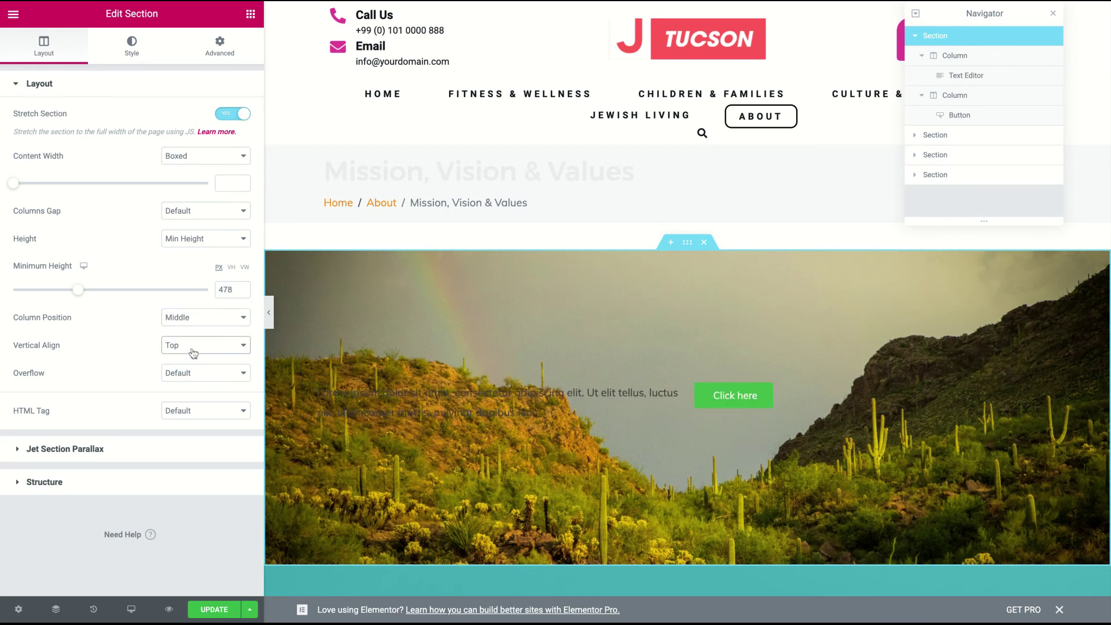
pyautogui.click(193, 352)
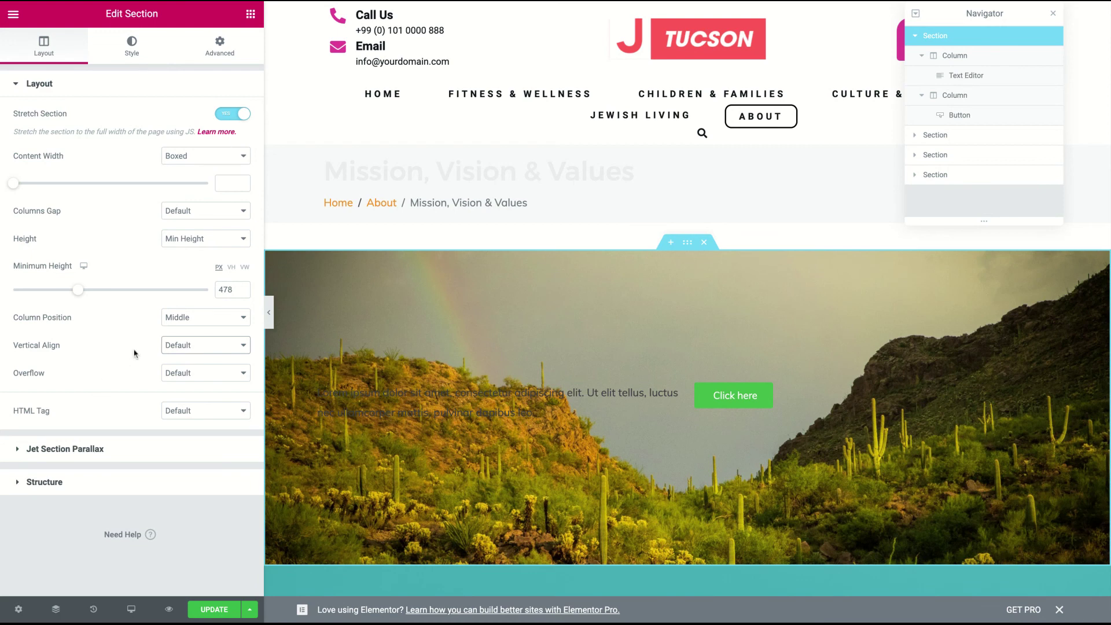